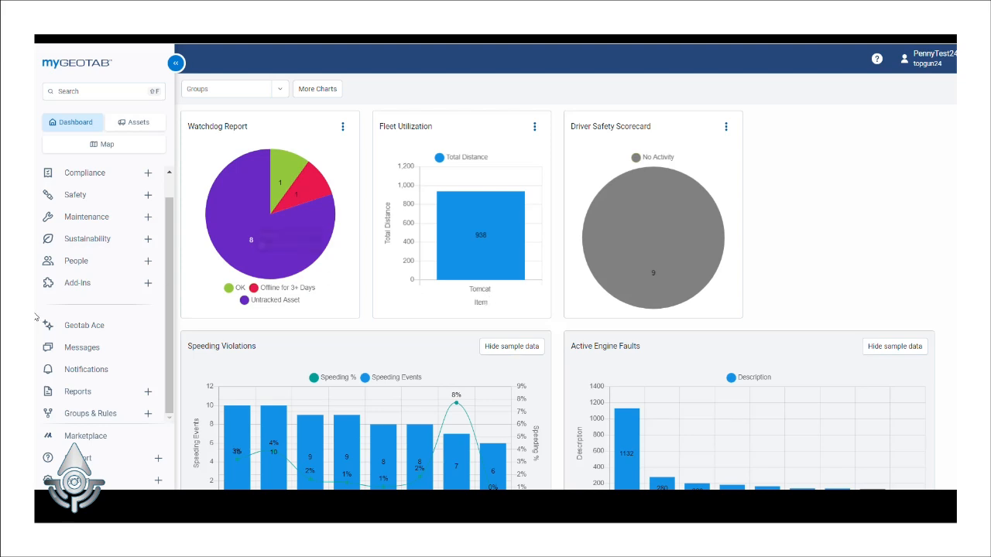
- Open the Users & Drivers list under People and look over its search, group, filter and sort options
left_click(115, 268)
left_click(111, 291)
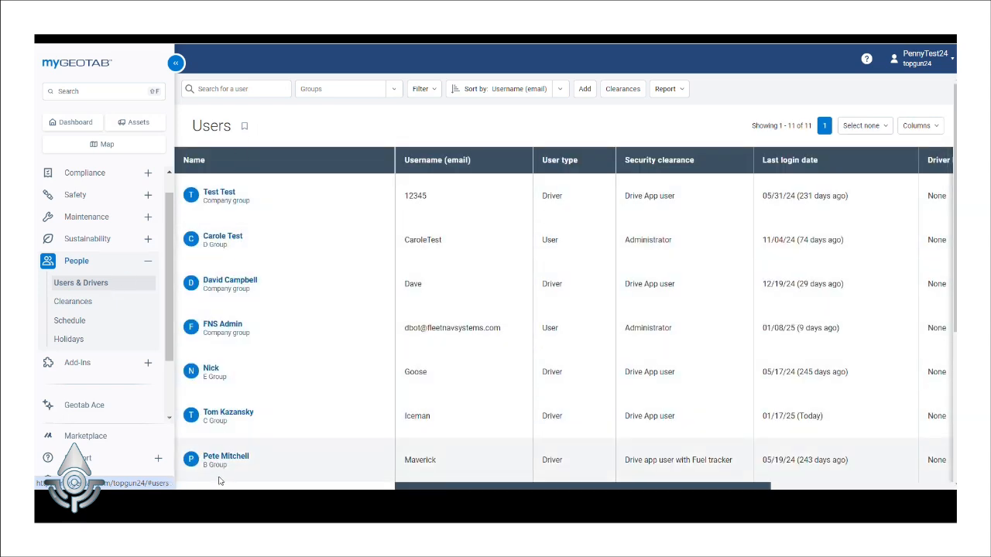
left_click(214, 91)
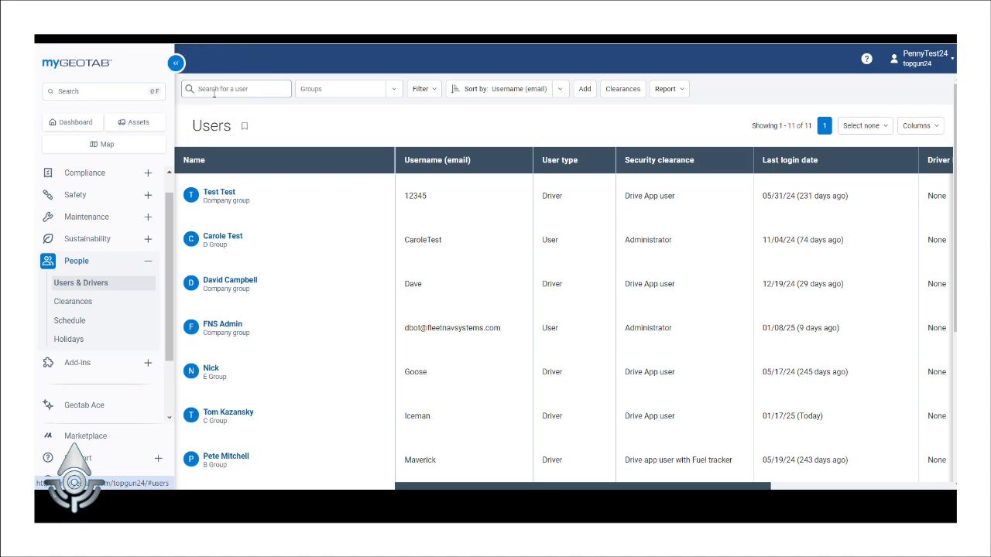
left_click(393, 92)
left_click(424, 90)
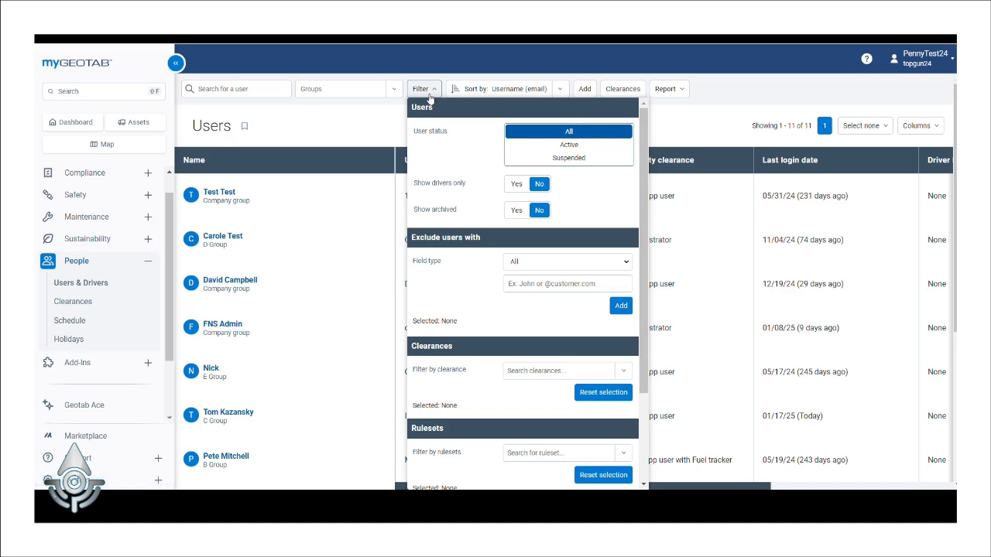
left_click(429, 92)
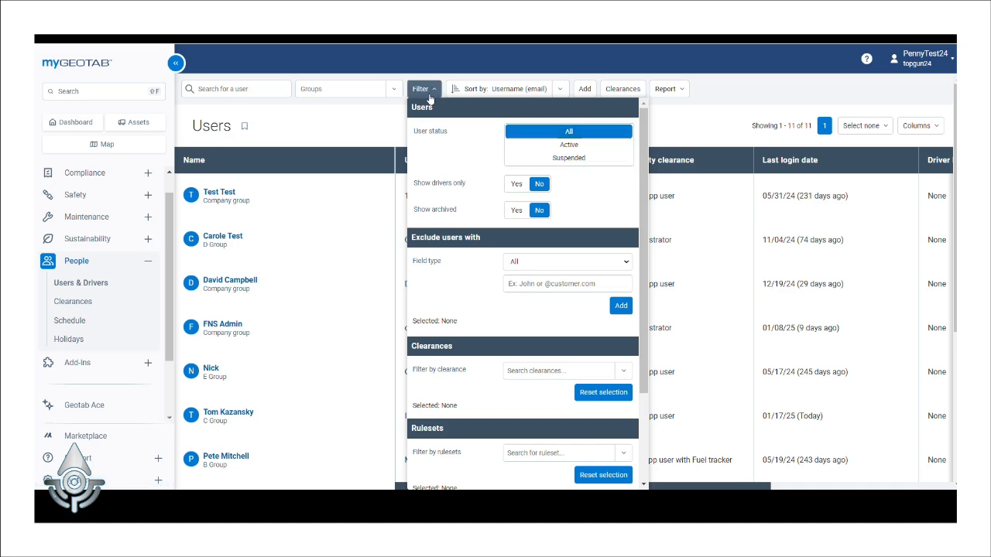
left_click(560, 91)
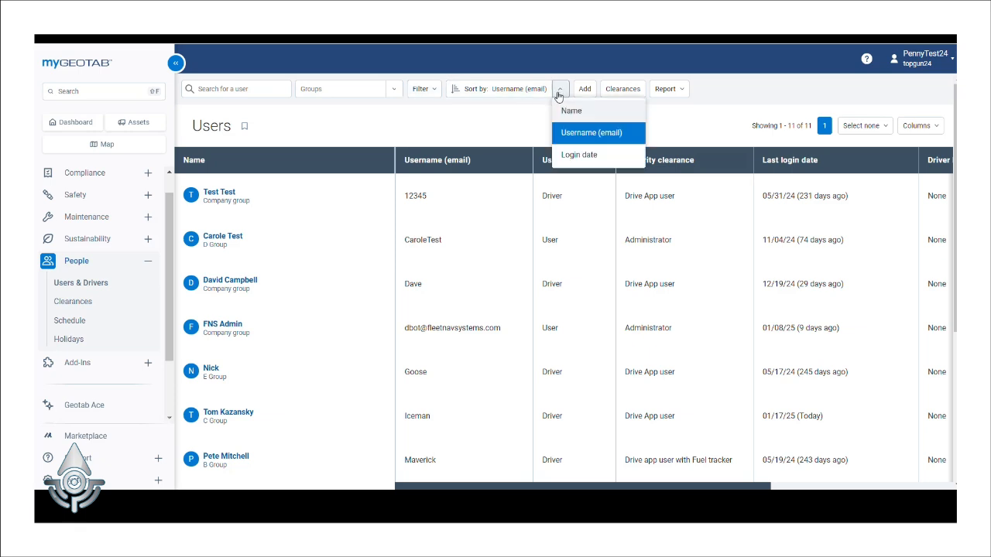
left_click(531, 115)
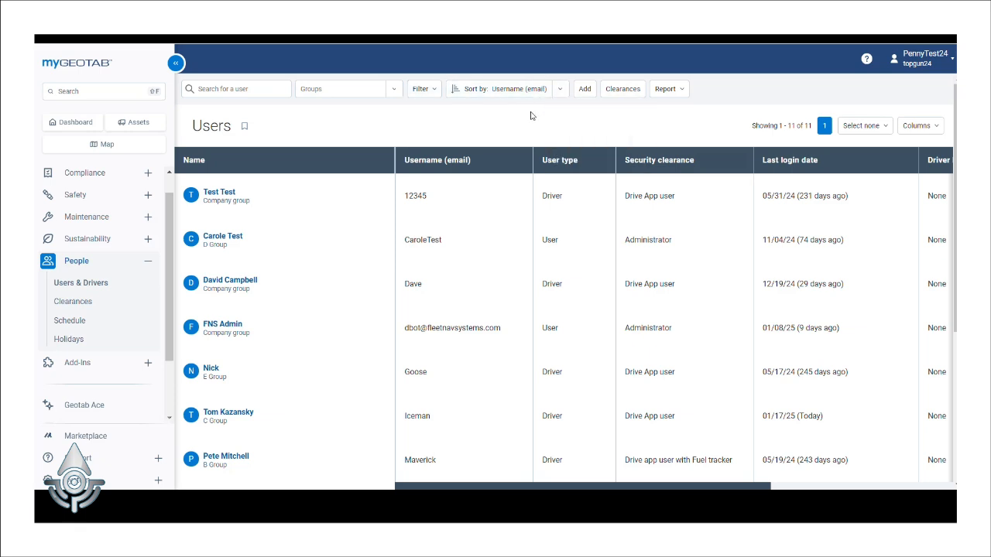
- Start adding a new user and fill in the username email, first name and last name
left_click(585, 91)
left_click(585, 90)
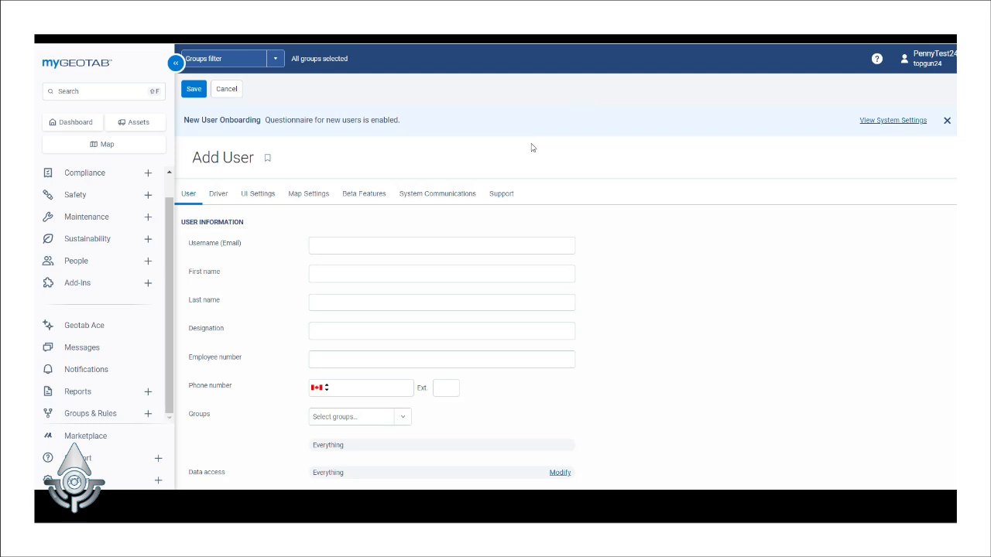
left_click(188, 195)
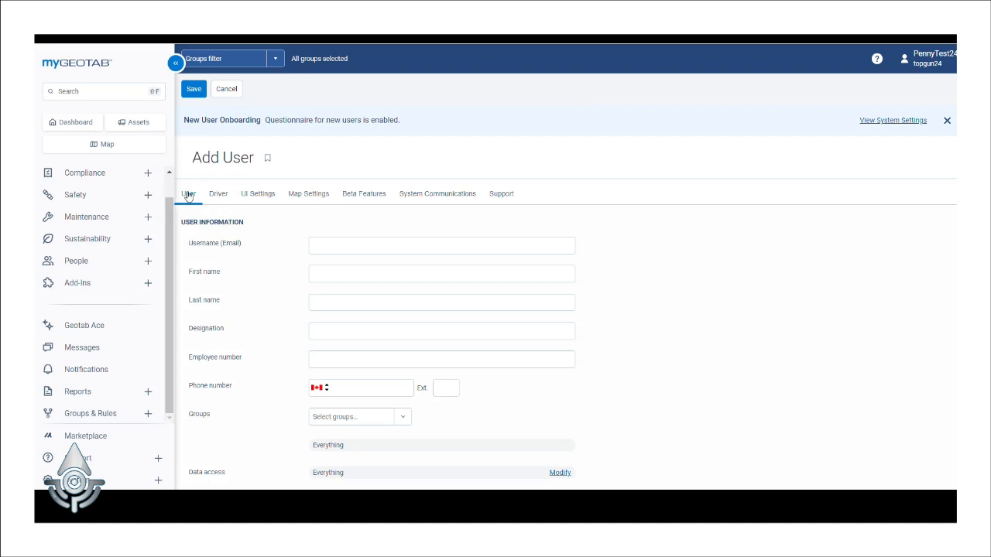
left_click(369, 245)
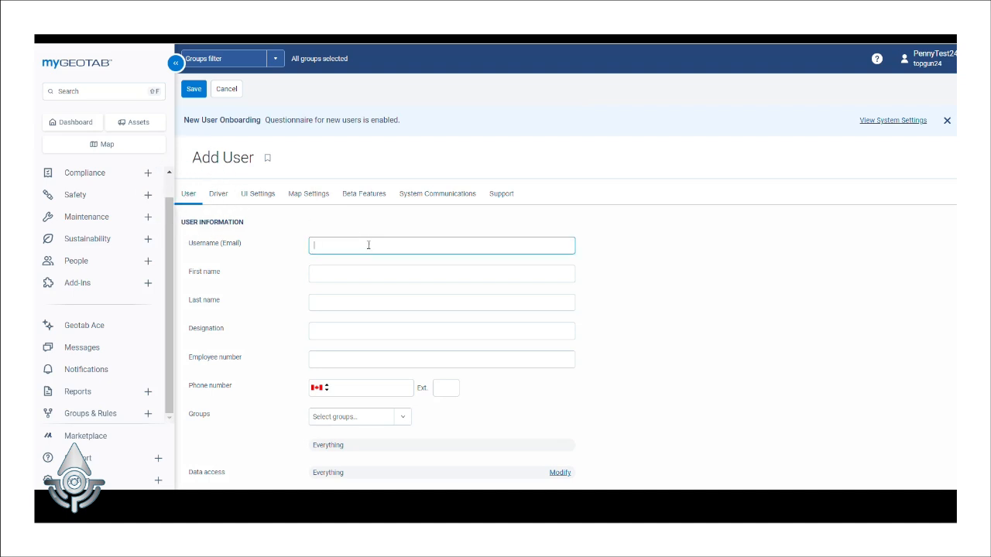
key("ctrl+v")
key("Tab")
type("Wolfman")
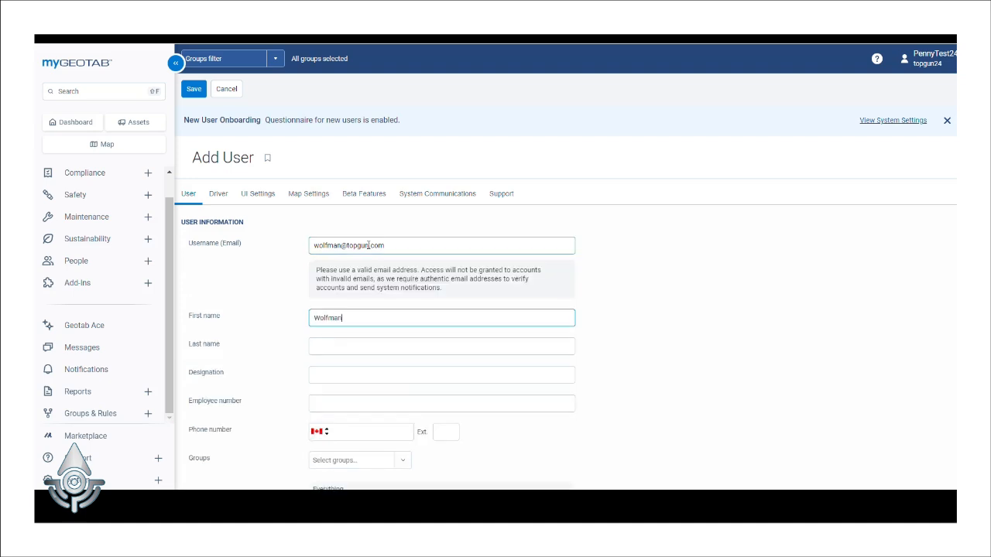
key("Tab")
type("Tubbs")
key("Tab")
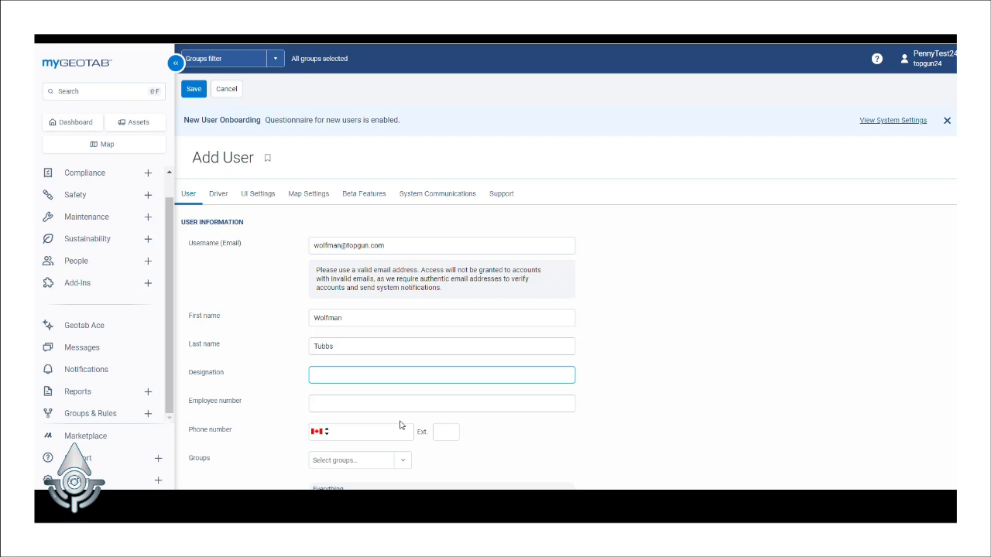
- Turn off the forced password change on next login, then enter and confirm the new user's password
scroll(400, 425, "down", 3)
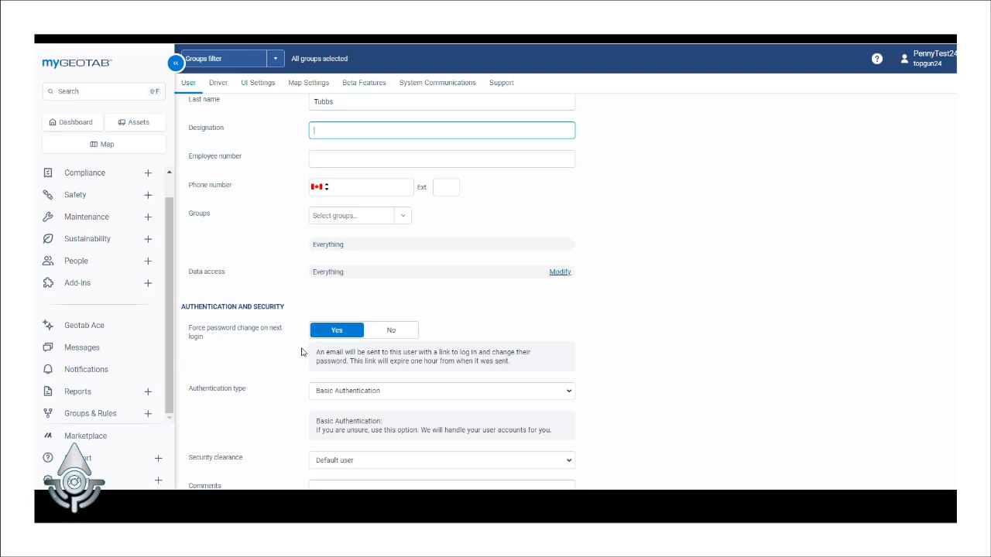
left_click(338, 340)
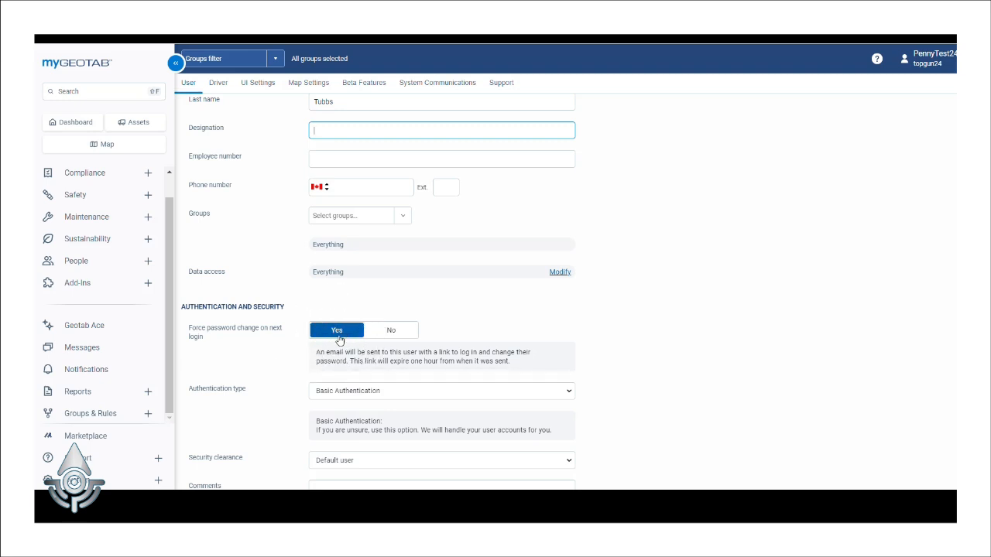
left_click(338, 339)
left_click(398, 329)
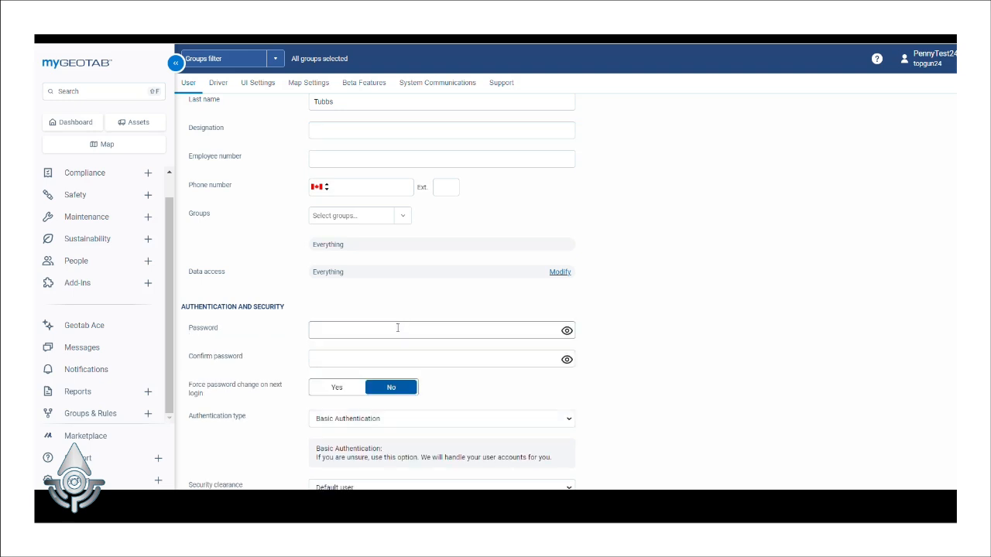
left_click(398, 328)
type("********")
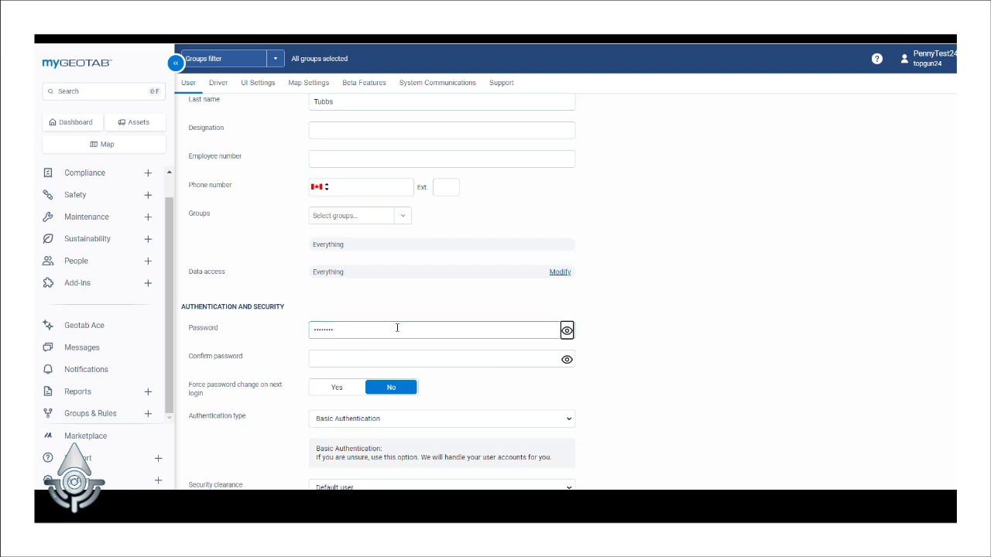
left_click(353, 356)
type("********")
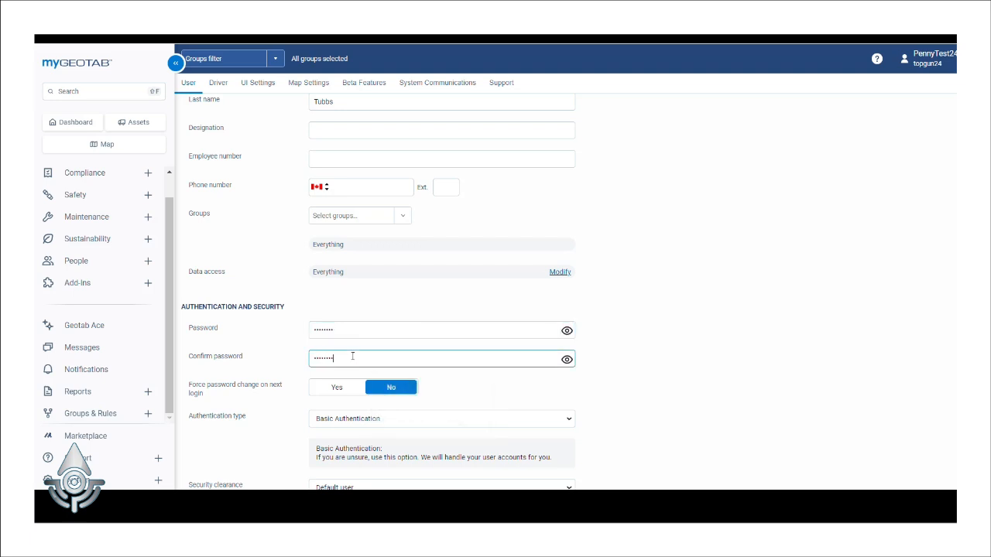
- Set the new user's security clearance to Administrator and leave the comments empty
scroll(379, 414, "down", 1)
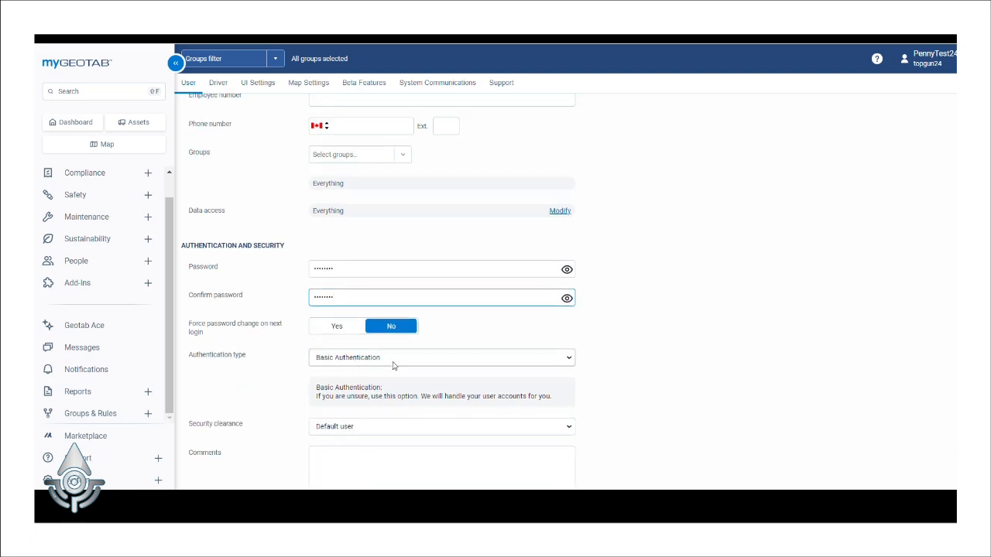
scroll(412, 366, "down", 1)
left_click(236, 405)
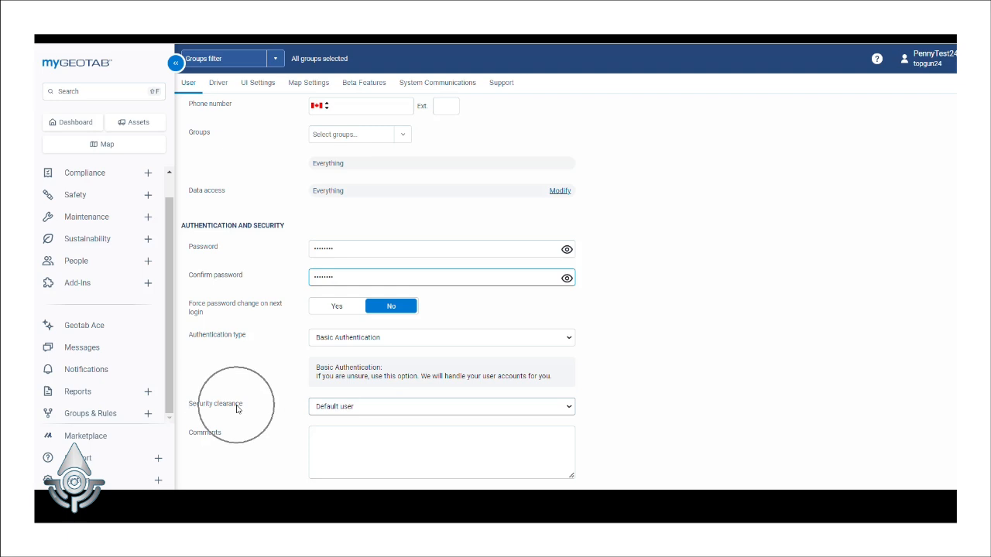
left_click(569, 411)
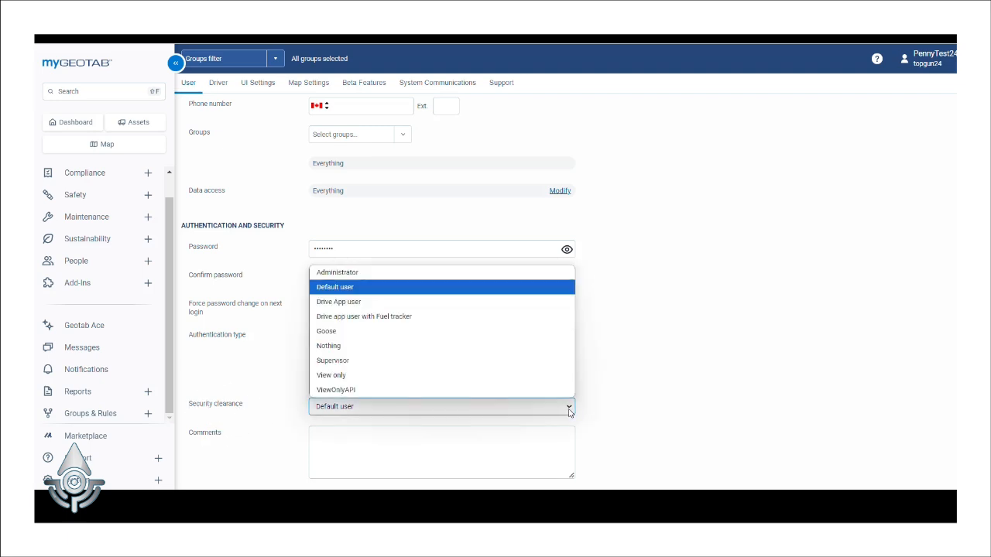
left_click(414, 273)
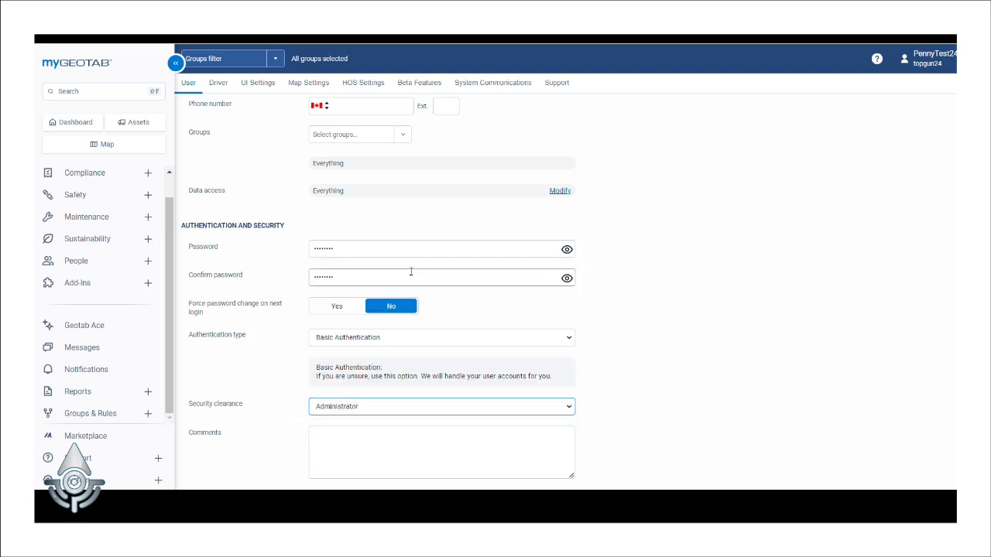
left_click(375, 451)
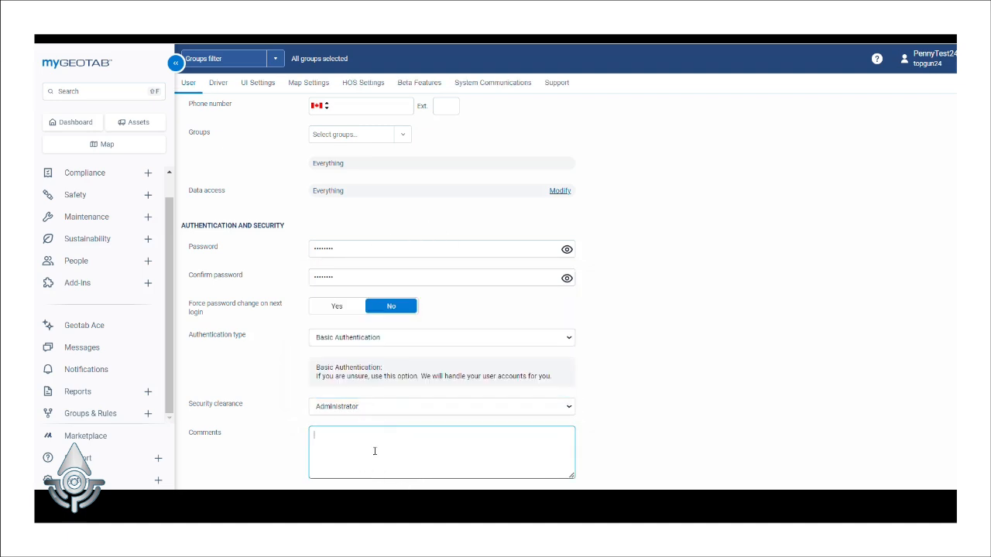
- Review the new user's driver designation option and the regional and UI settings
scroll(408, 218, "up", 5)
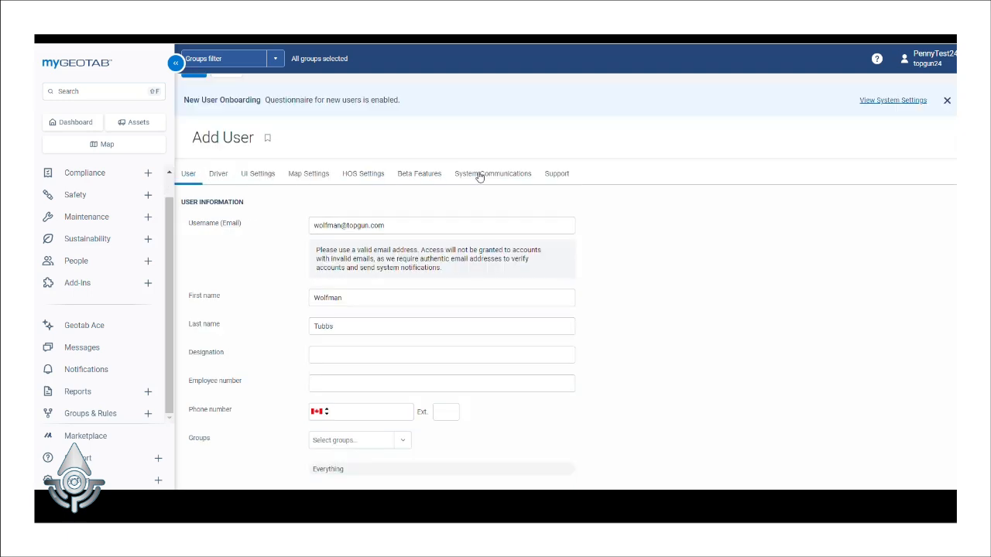
left_click(219, 176)
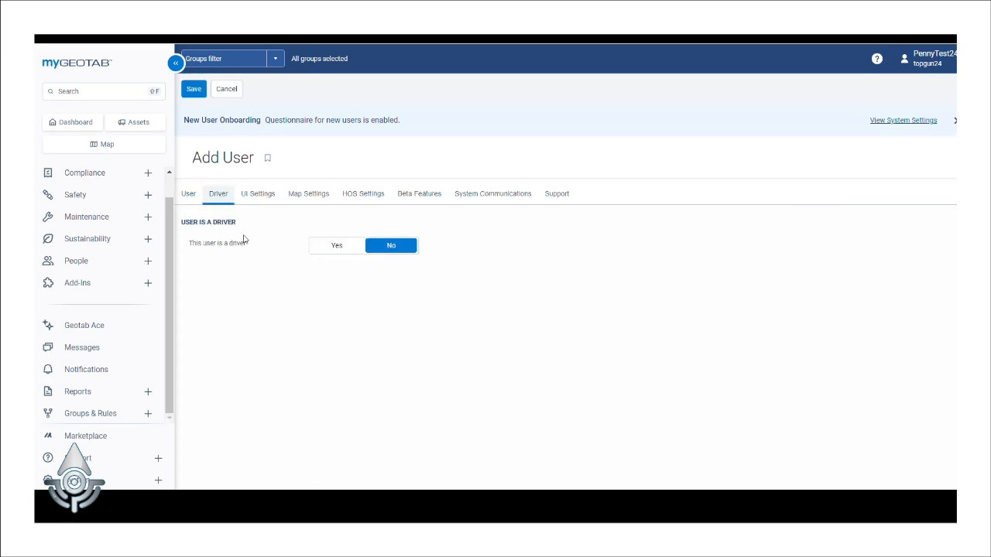
left_click(225, 202)
left_click(320, 247)
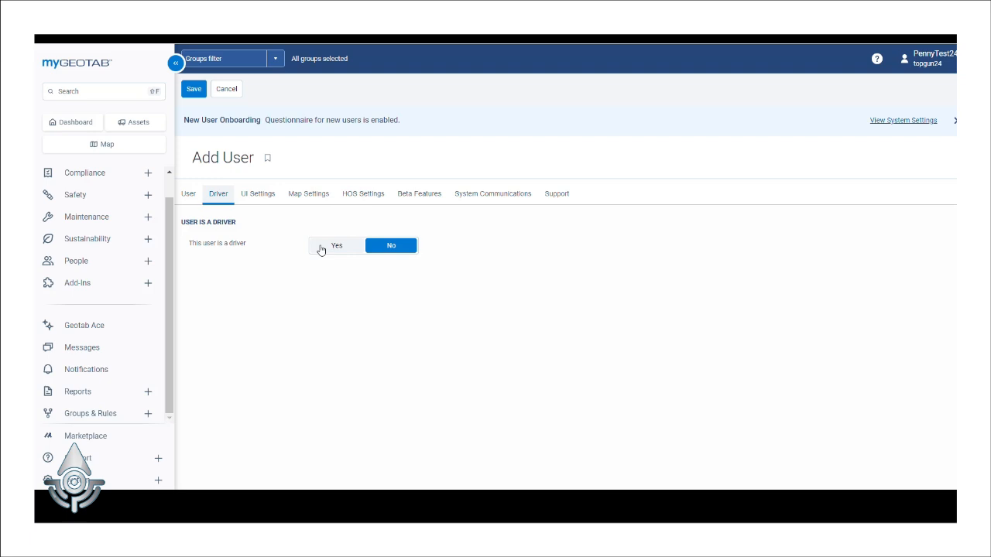
left_click(262, 197)
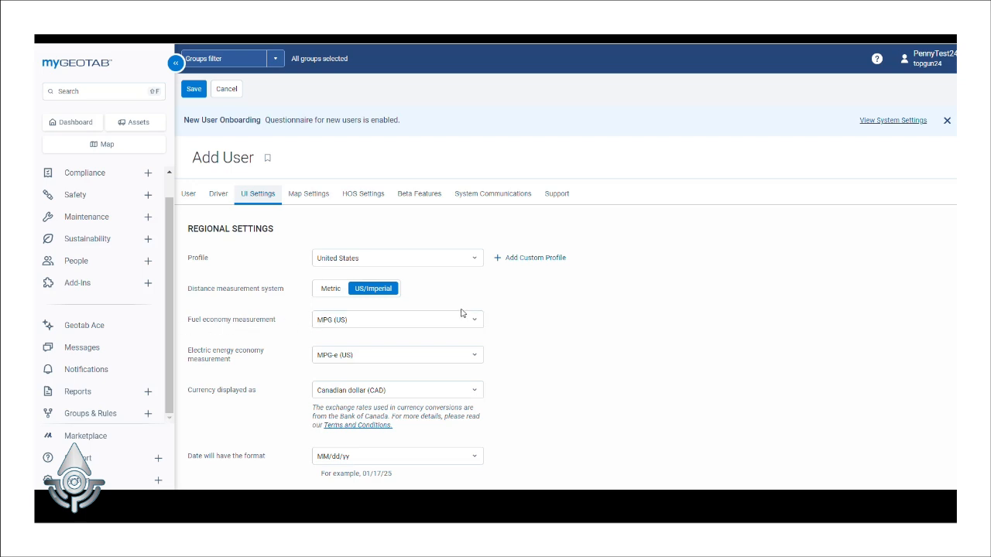
scroll(461, 313, "down", 3)
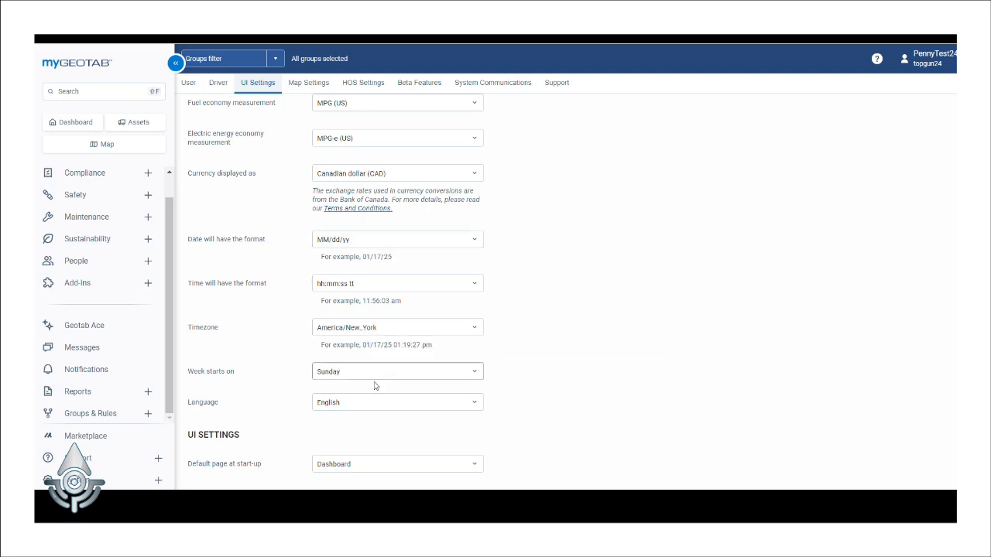
scroll(391, 375, "up", 5)
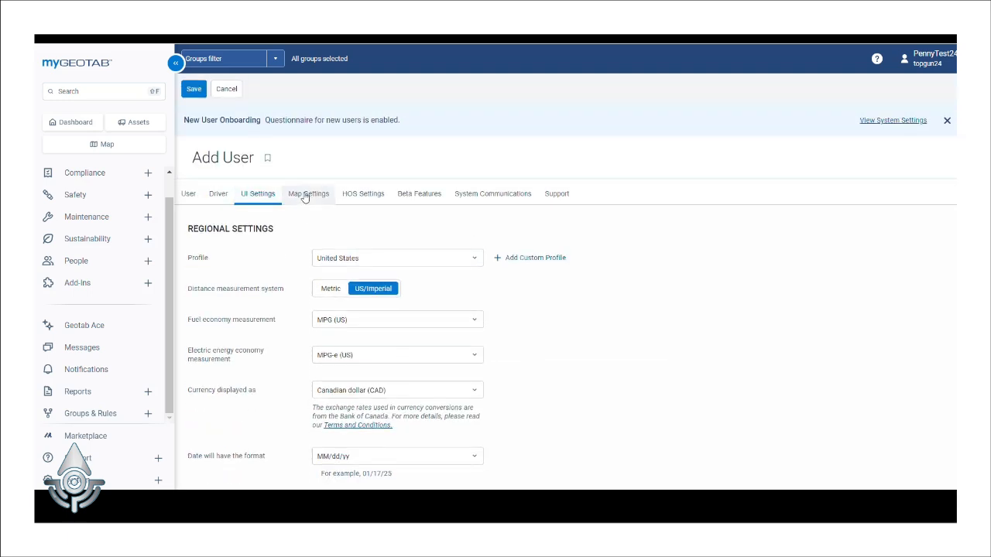
- Review the new user's map, hours of service, beta features, system communications and support contact settings
left_click(308, 195)
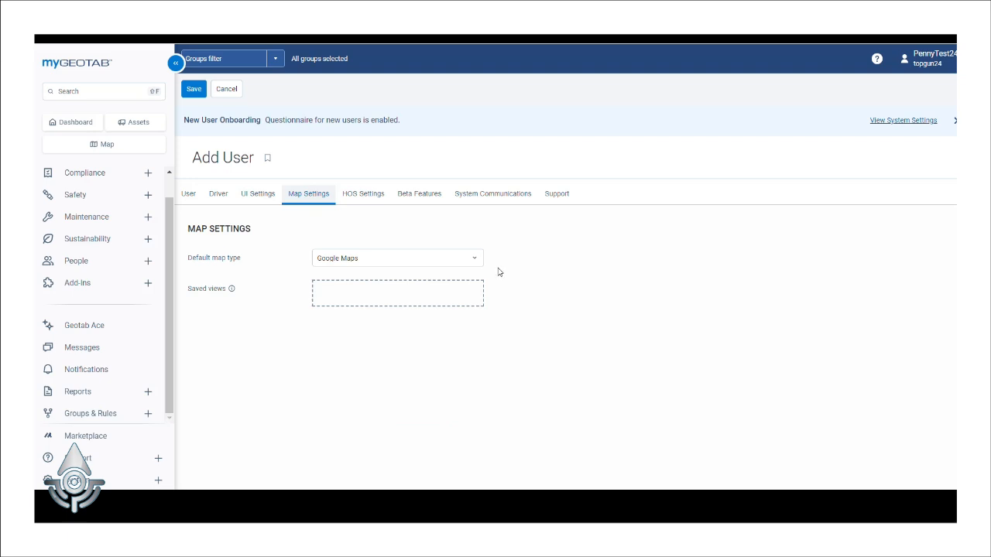
left_click(364, 196)
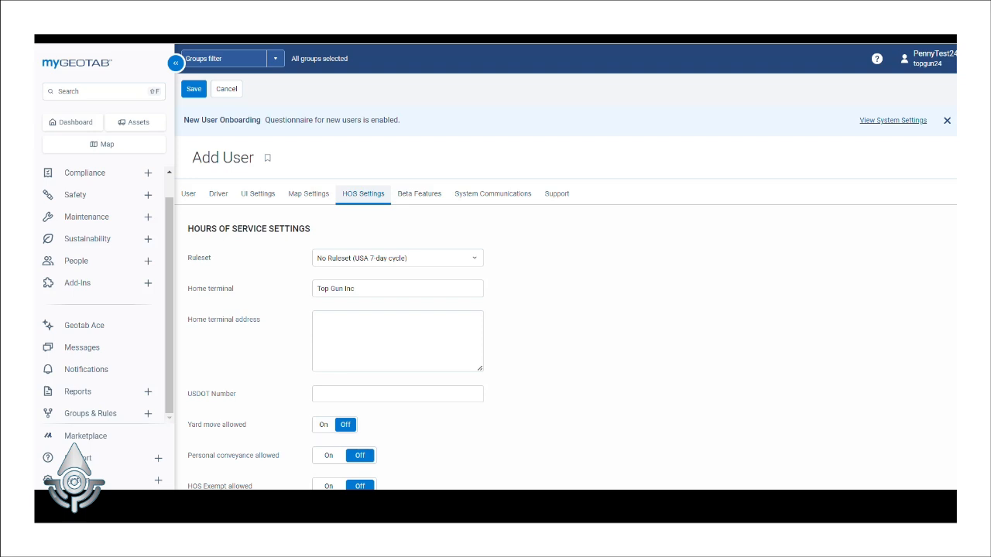
left_click(417, 198)
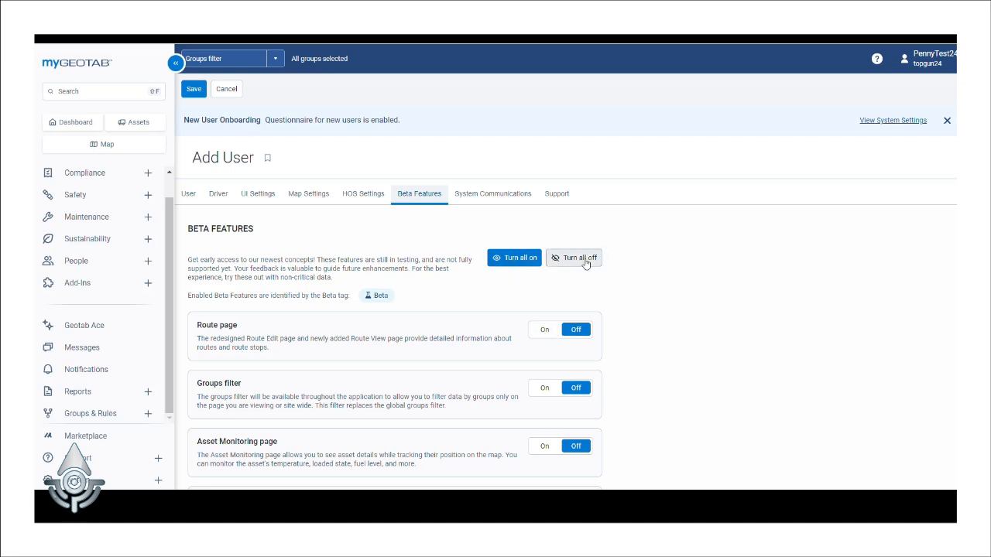
left_click(527, 262)
left_click(565, 259)
left_click(512, 199)
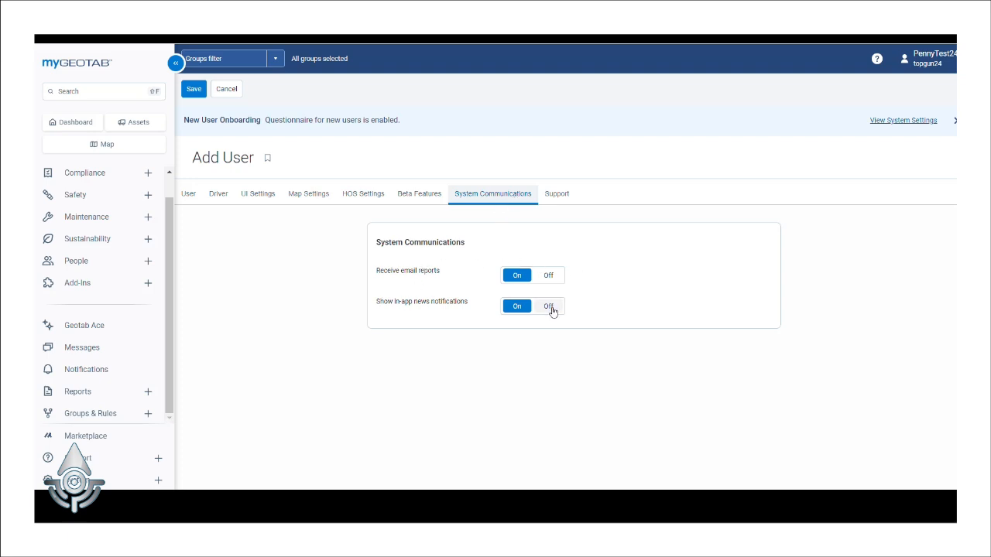
left_click(558, 195)
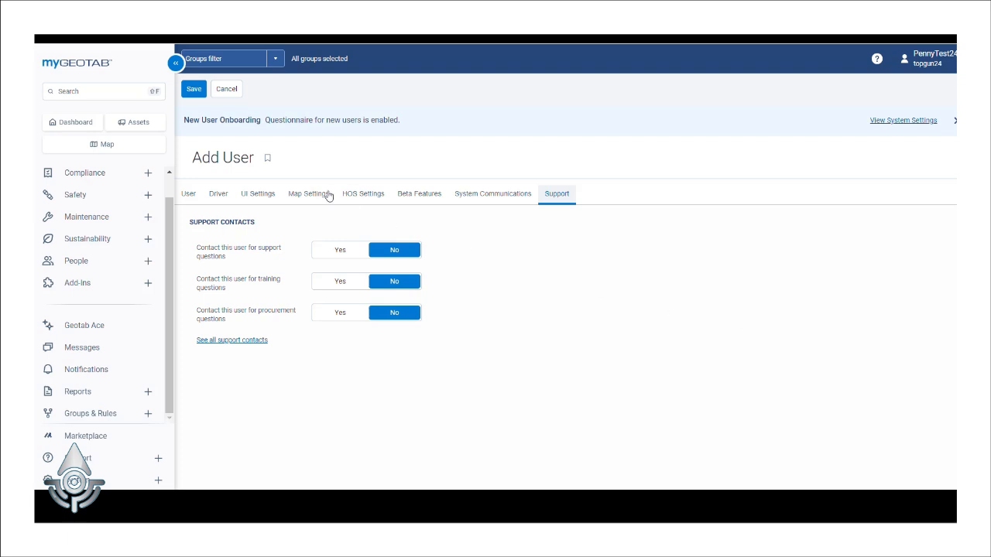
- Save the new user, declining the browser's password update, and locate the new entry in the Users list
left_click(194, 89)
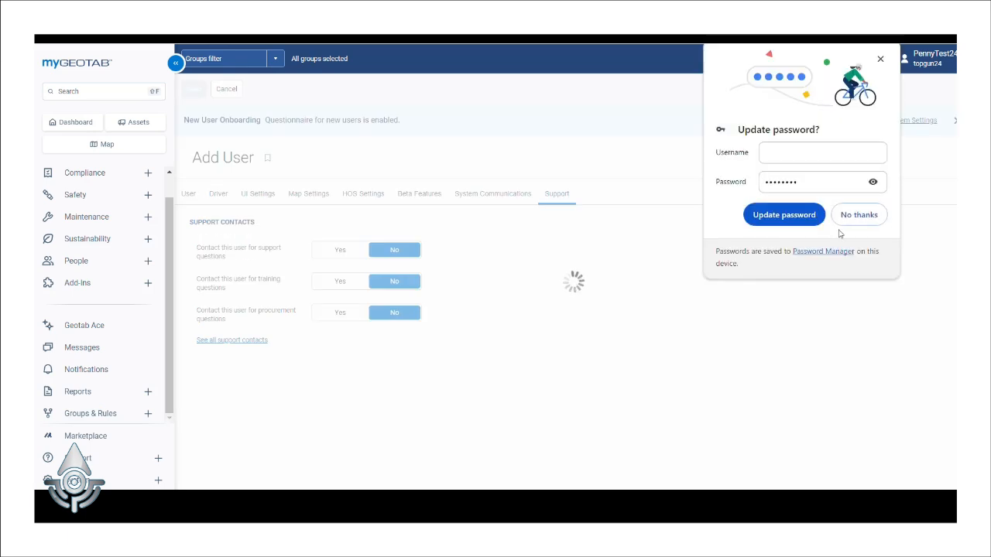
left_click(855, 217)
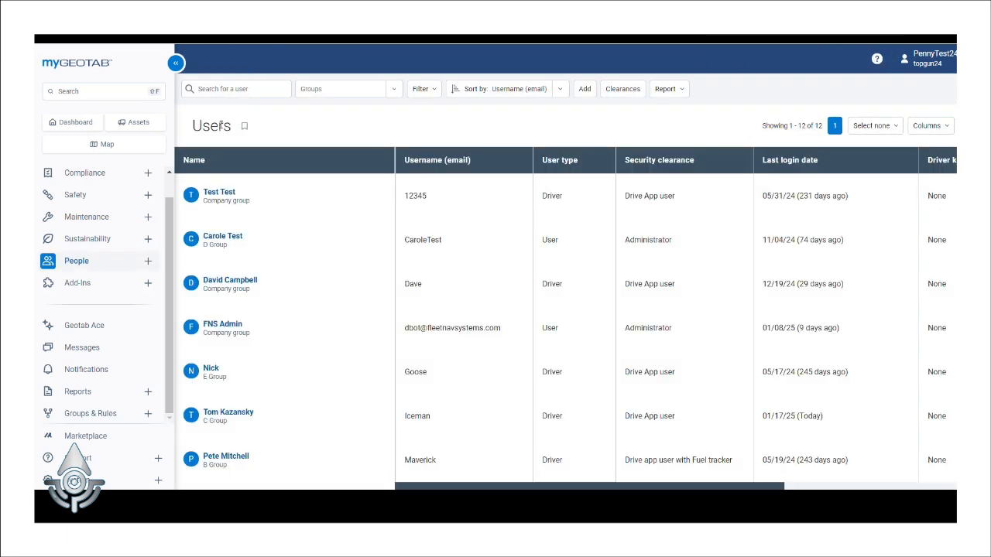
scroll(279, 237, "down", 3)
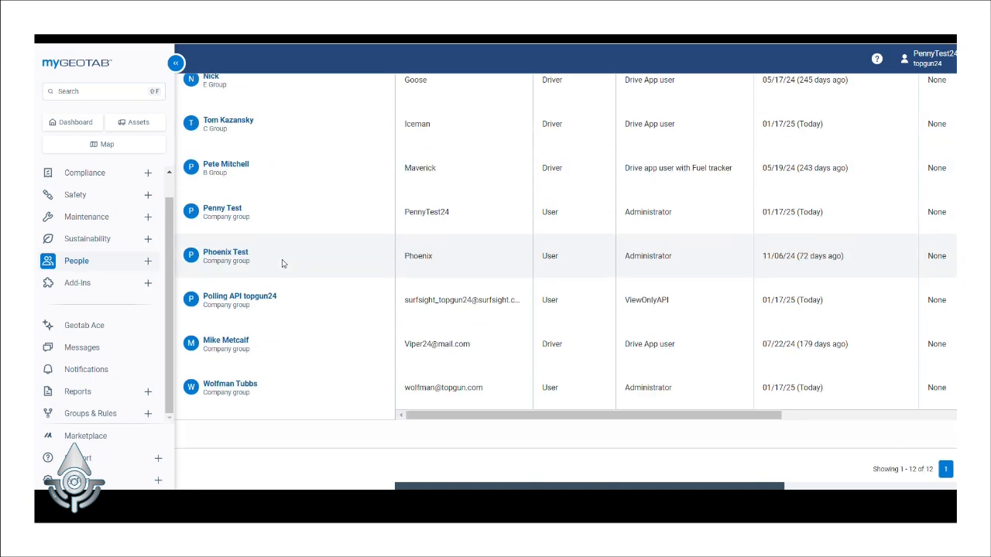
key("ctrl")
key("ctrl")
key("ctrl")
key("ctrl")
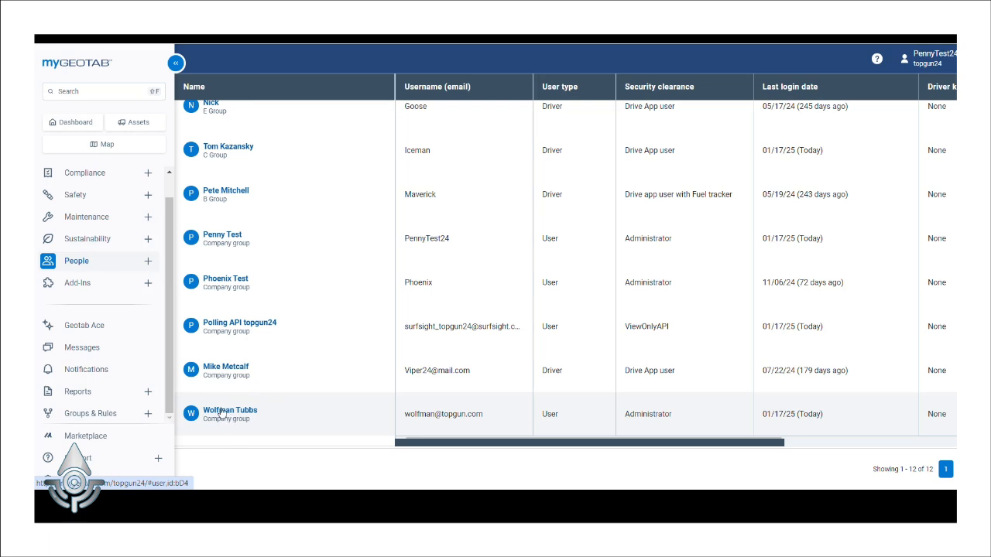
- Open the newly added user's record and remove the user by archiving it as historical
left_click(220, 413)
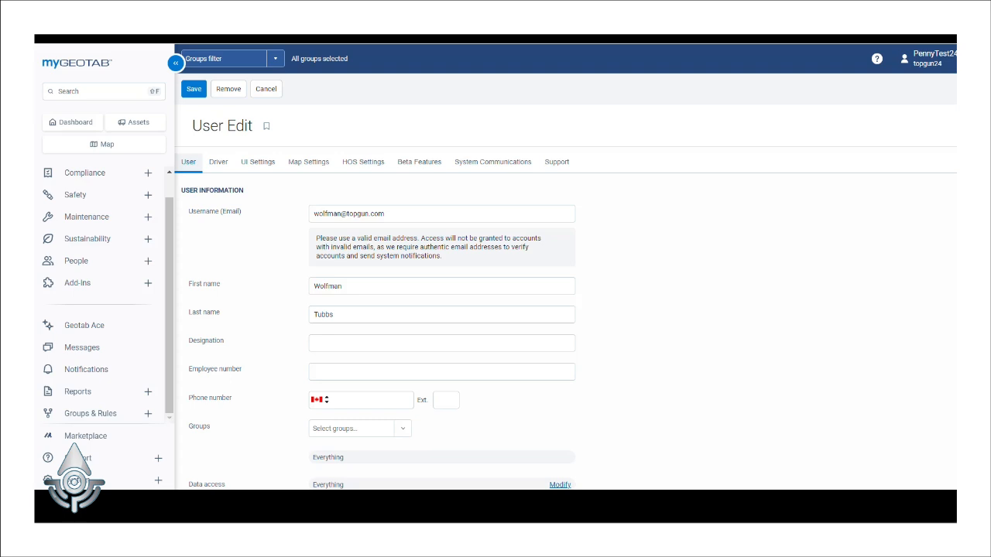
left_click(229, 91)
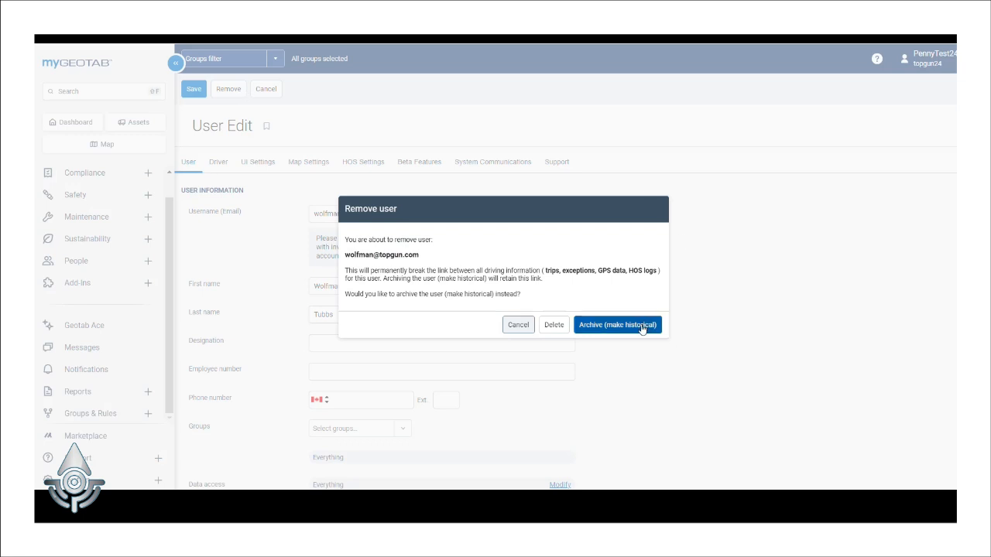
left_click(641, 328)
left_click(641, 328)
left_click(641, 328)
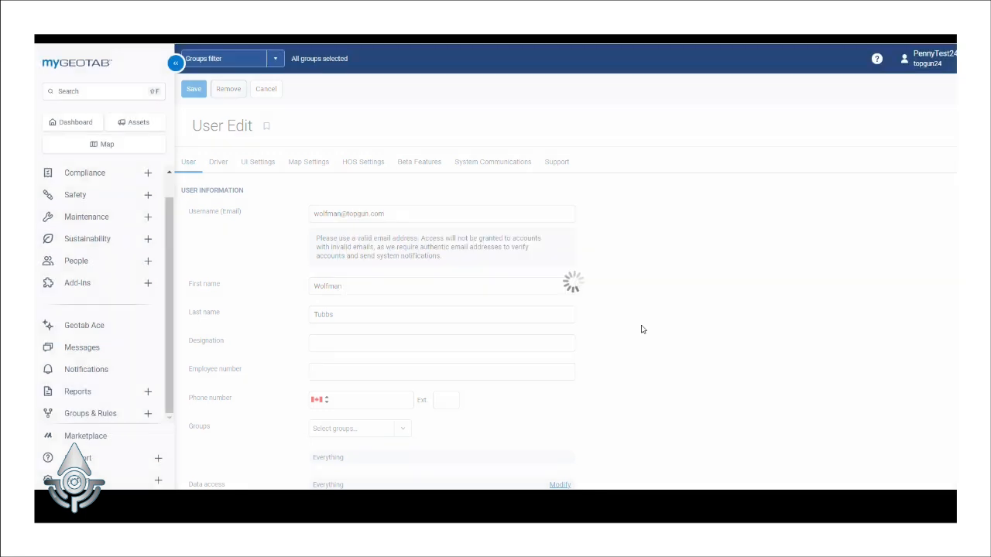